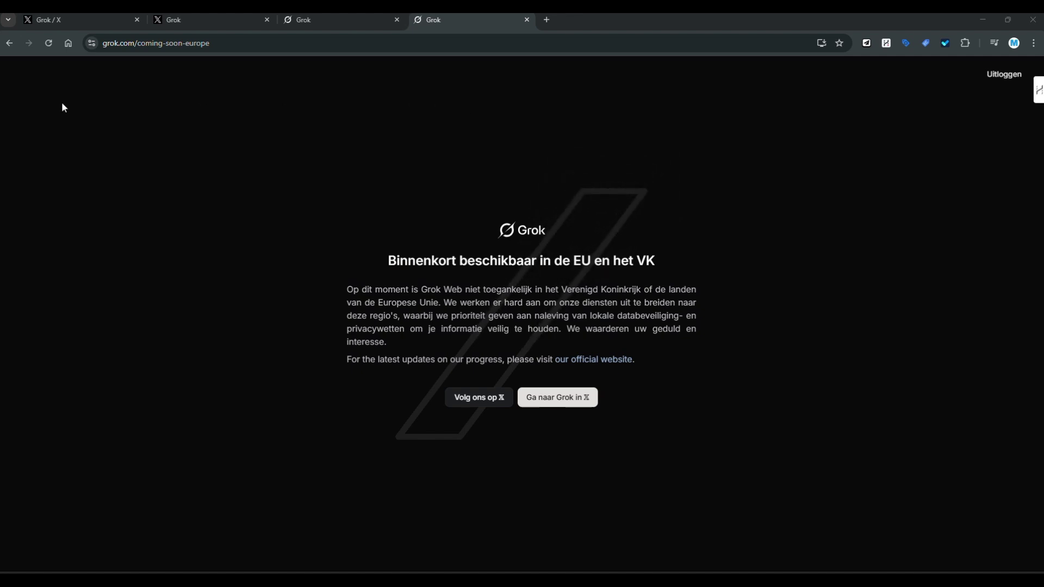
{"action": "left_click", "coordinate": [64, 24]}
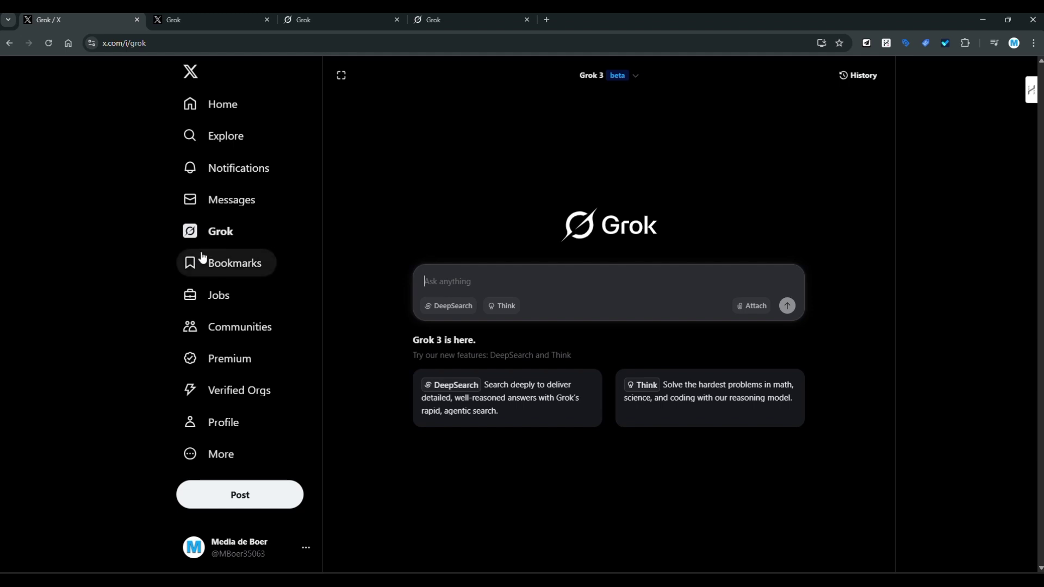
{"action": "left_click", "coordinate": [383, 45]}
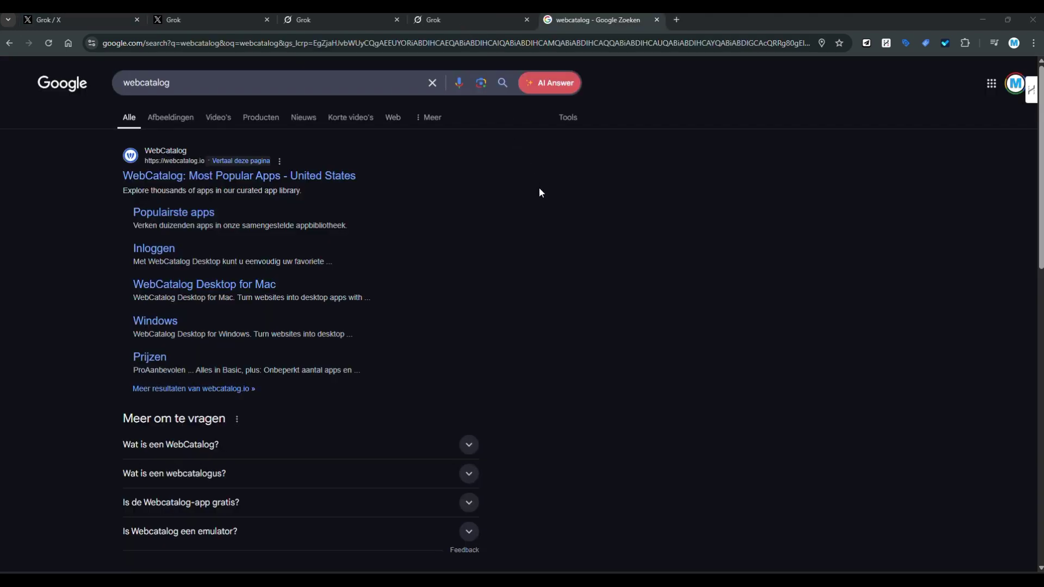
- Open the 'WebCatalog: Most Popular Apps' link from the Google search results
{"action": "left_click", "coordinate": [279, 175]}
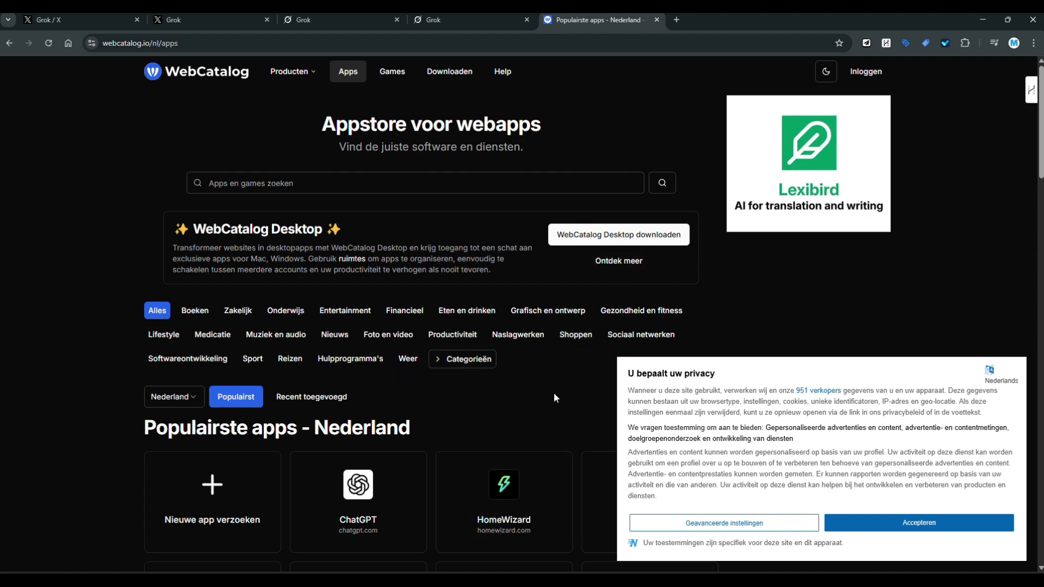
- Scroll through the popular apps grid on webcatalog.io
{"action": "scroll", "coordinate": [553, 392], "scroll_direction": "down", "scroll_amount": 8}
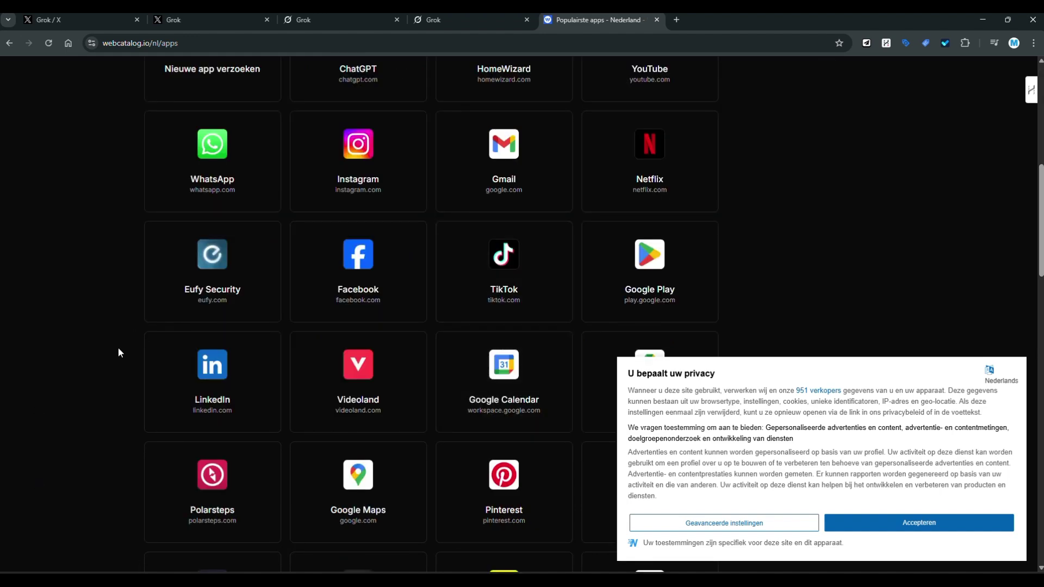
{"action": "scroll", "coordinate": [118, 347], "scroll_direction": "up", "scroll_amount": 4}
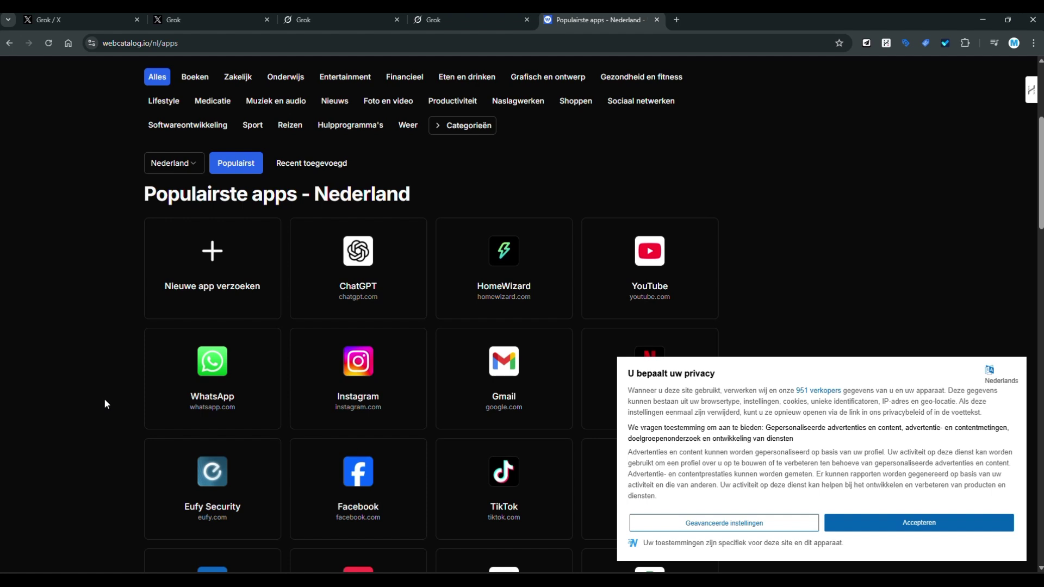
{"action": "scroll", "coordinate": [105, 403], "scroll_direction": "down", "scroll_amount": 3}
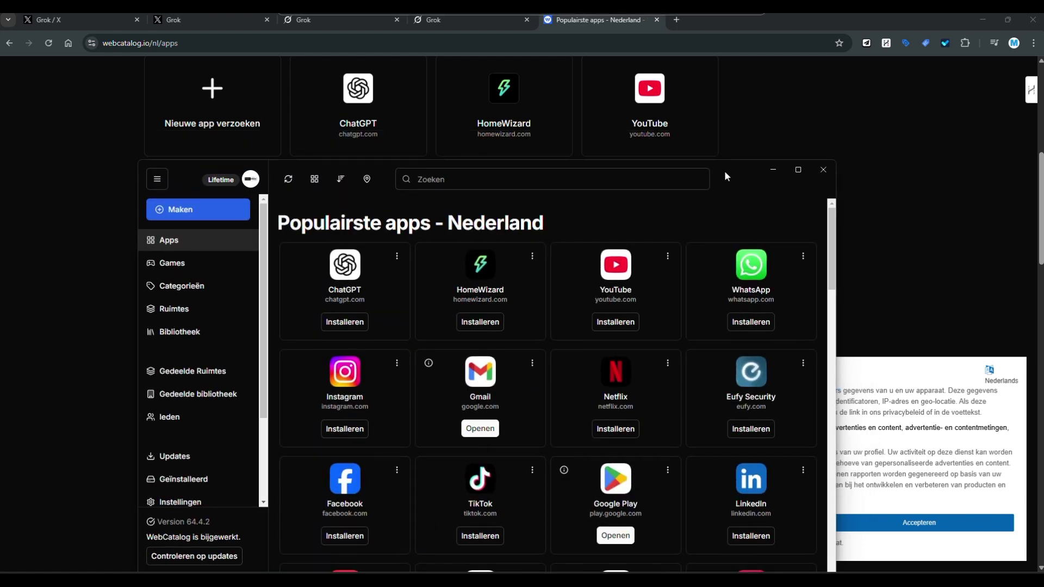
- Show the Ruimtes list and open the GOOGLE ADS OVERVIEW space's details
{"action": "left_click", "coordinate": [203, 274]}
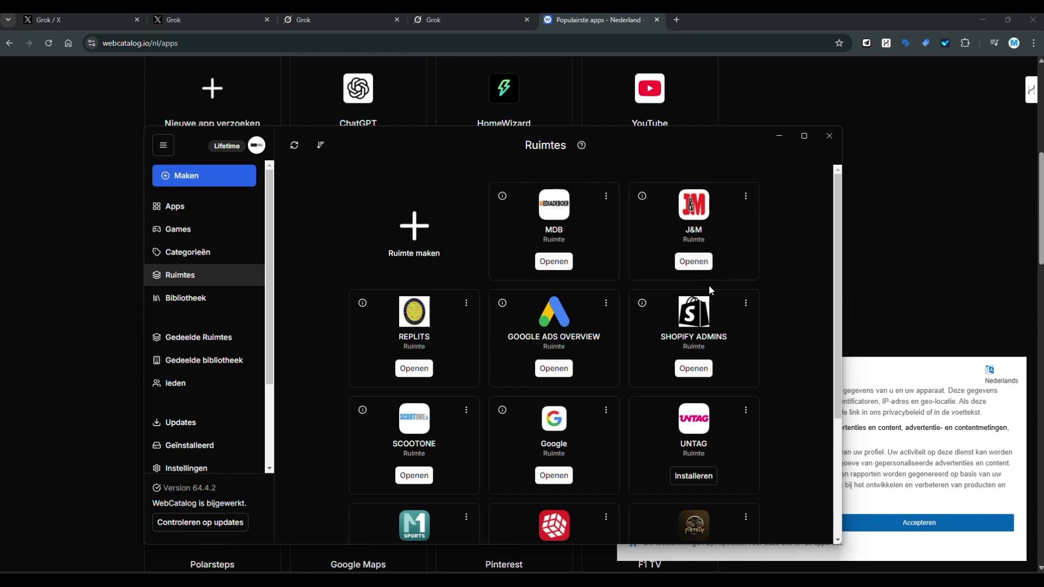
{"action": "scroll", "coordinate": [657, 395], "scroll_direction": "down", "scroll_amount": 2}
{"action": "scroll", "coordinate": [615, 324], "scroll_direction": "up", "scroll_amount": 2}
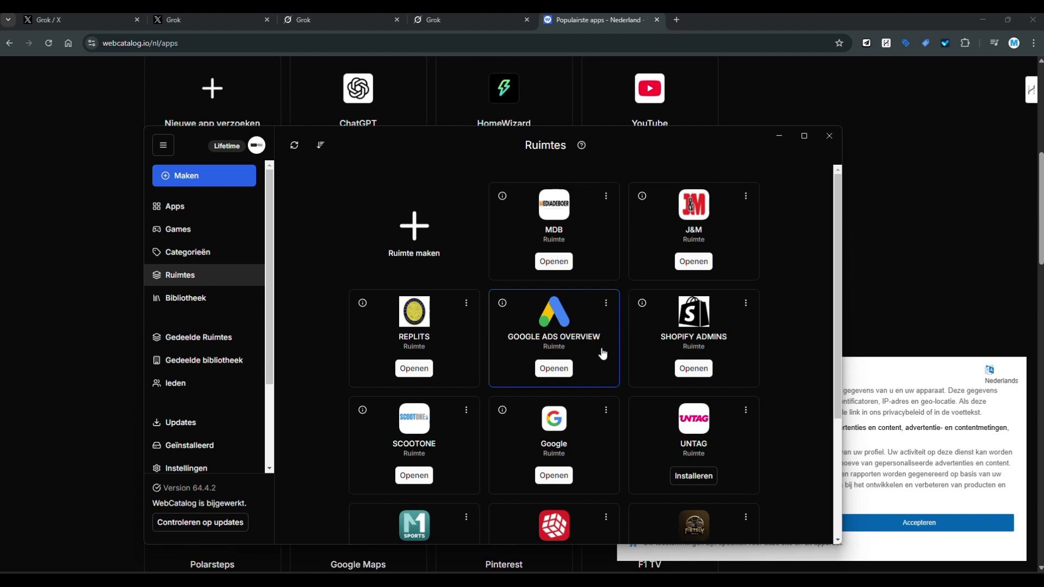
{"action": "left_click", "coordinate": [584, 352]}
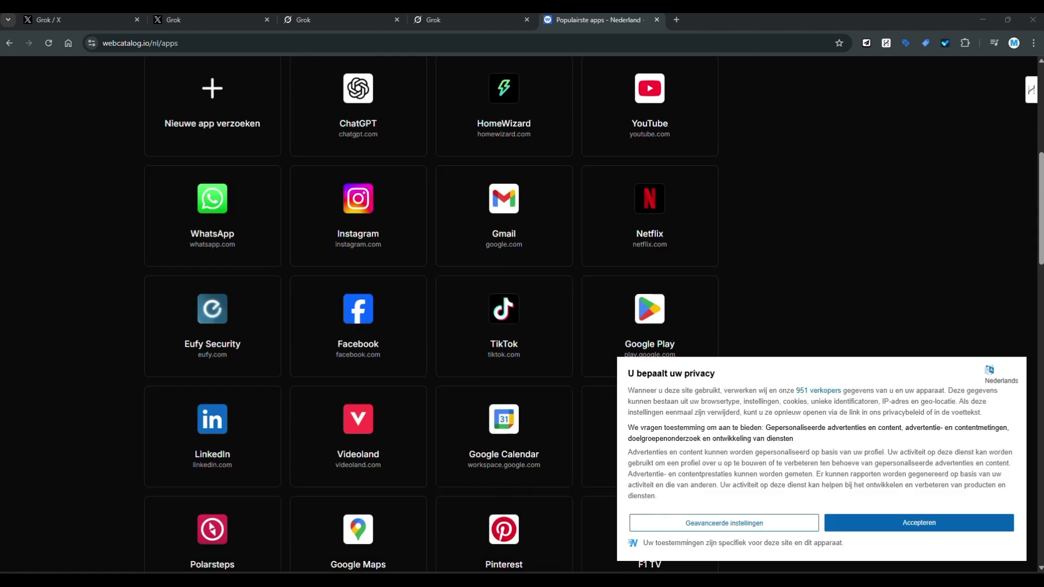
- Copy the x.com/i/grok?focus=1 address from the Grok tab and return to WebCatalog
{"action": "left_click", "coordinate": [320, 22]}
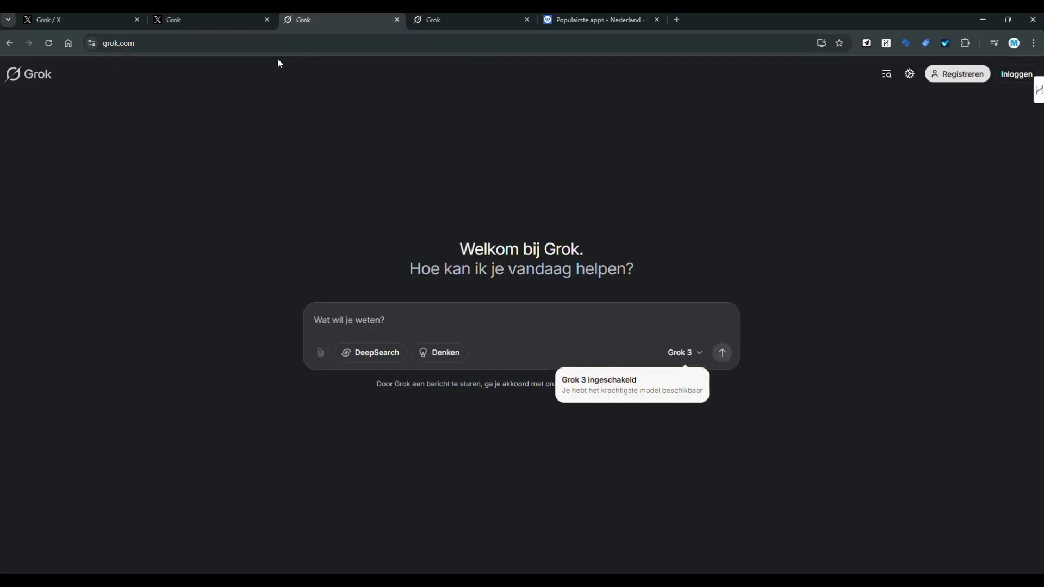
{"action": "left_click", "coordinate": [268, 42]}
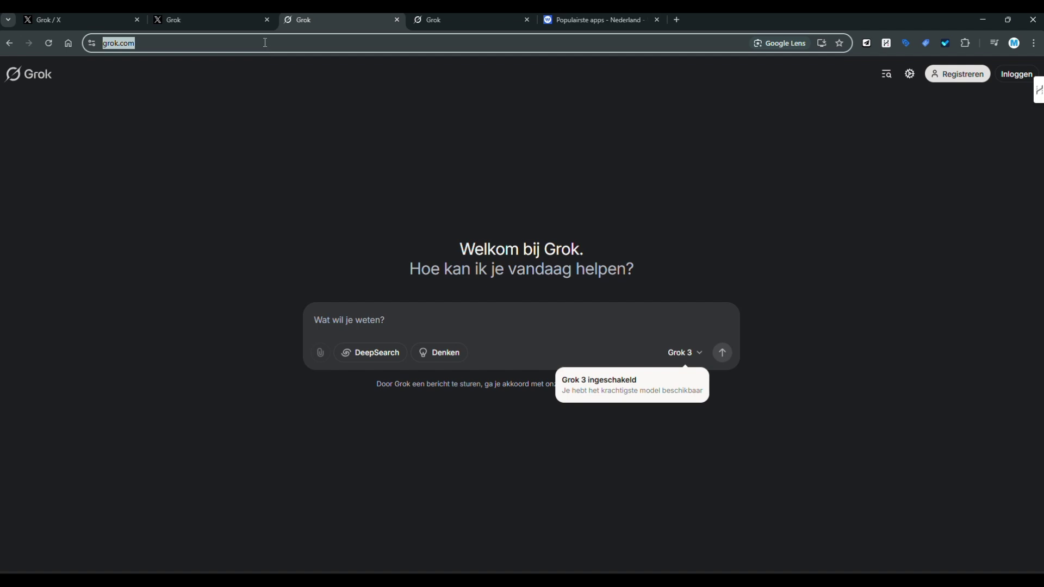
{"action": "left_click", "coordinate": [207, 21]}
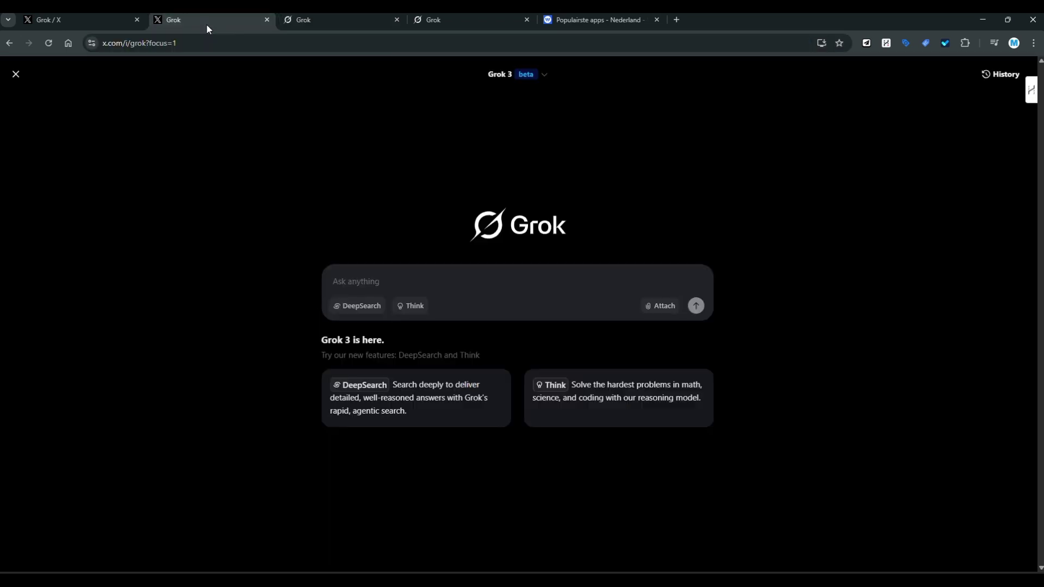
{"action": "left_click", "coordinate": [185, 45]}
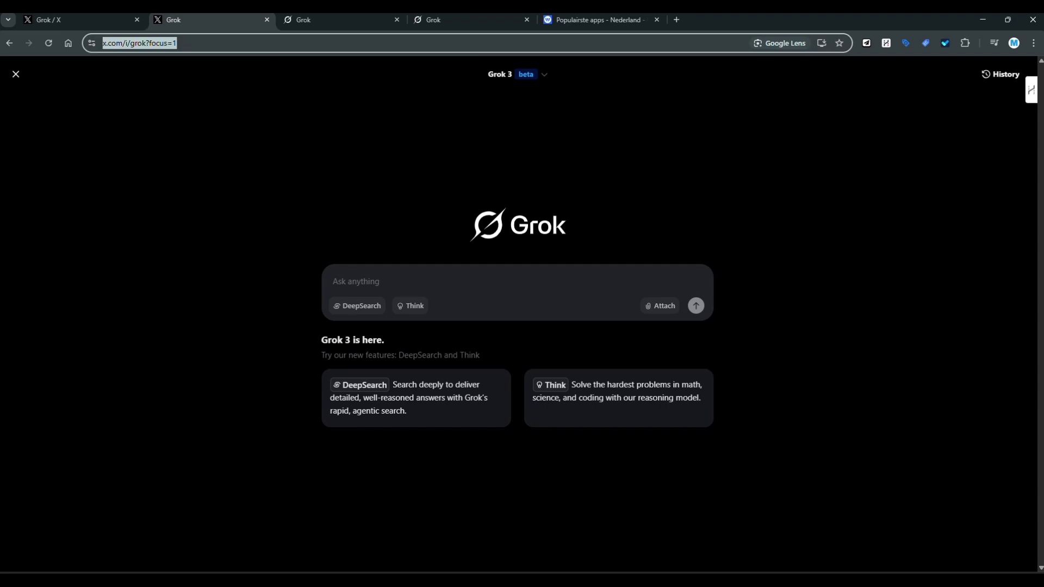
{"action": "key", "text": "alt+Tab"}
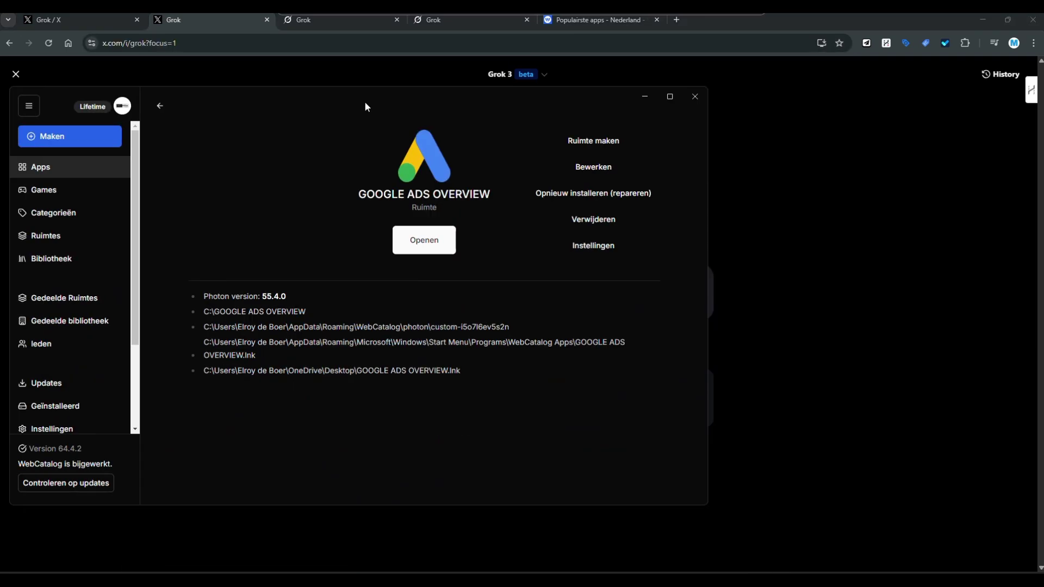
{"action": "left_click", "coordinate": [263, 143]}
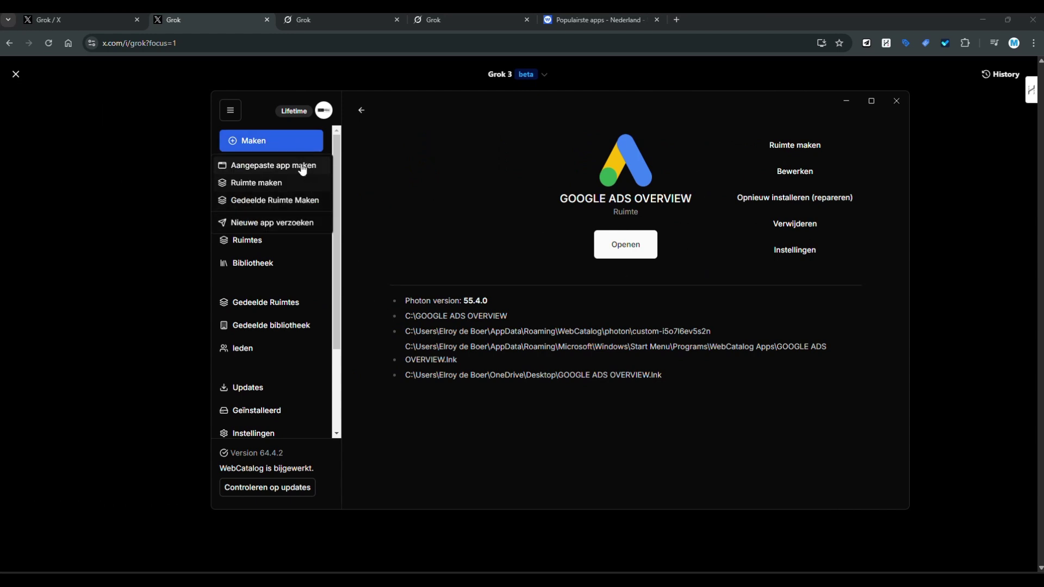
{"action": "key", "text": "Return"}
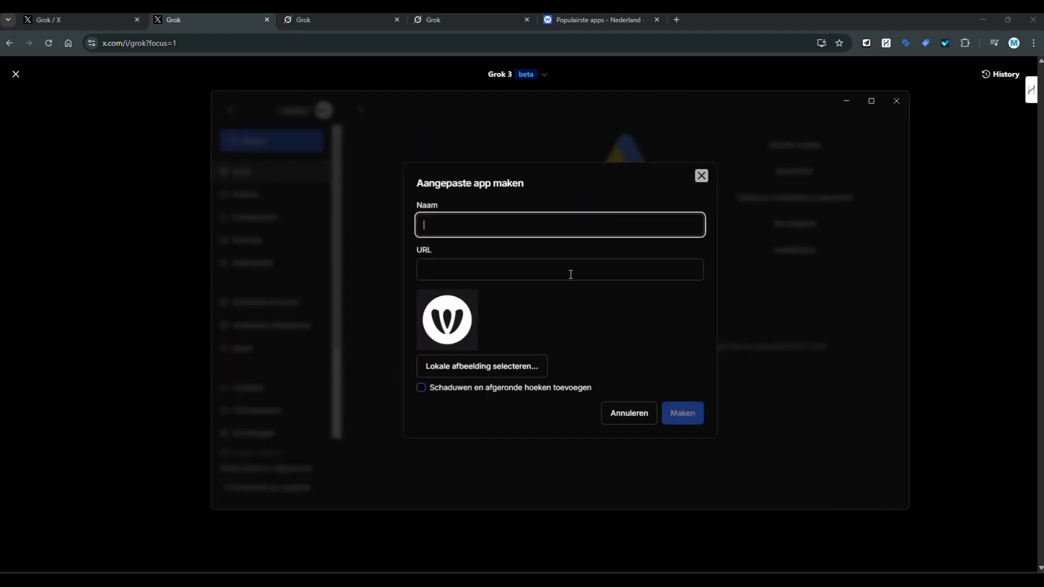
{"action": "left_click", "coordinate": [570, 273]}
{"action": "type", "text": "https://x.com/i/grok?focus=1"}
{"action": "left_click", "coordinate": [576, 227]}
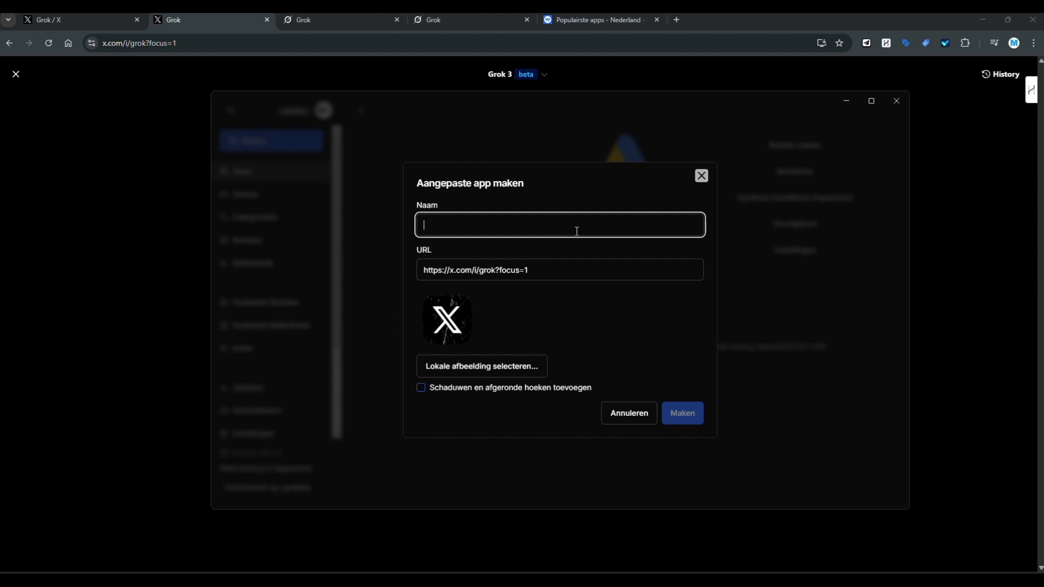
{"action": "type", "text": "grok"}
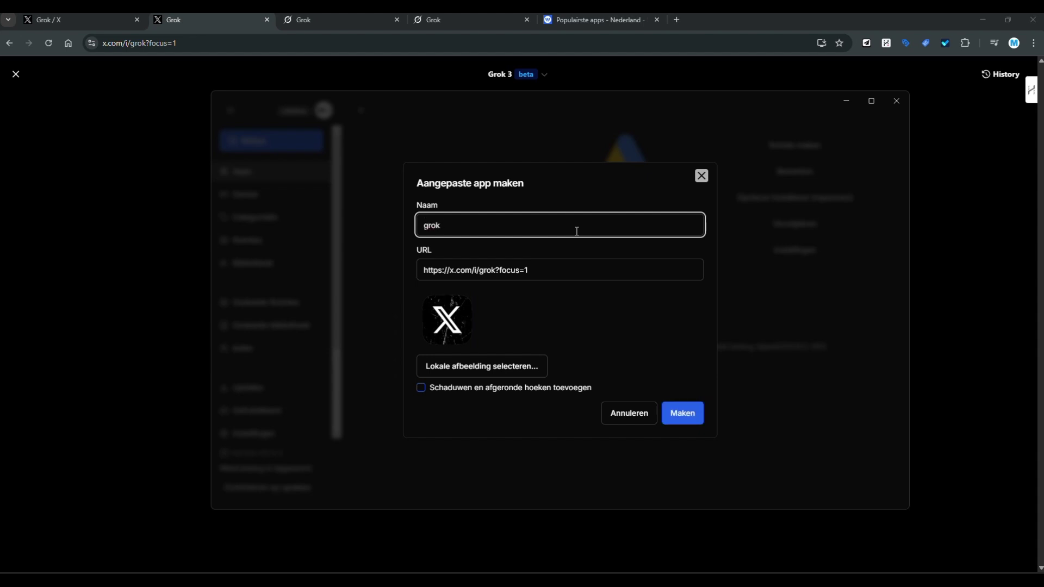
{"action": "type", "text": " examp"}
{"action": "type", "text": "le"}
{"action": "left_click", "coordinate": [686, 415]}
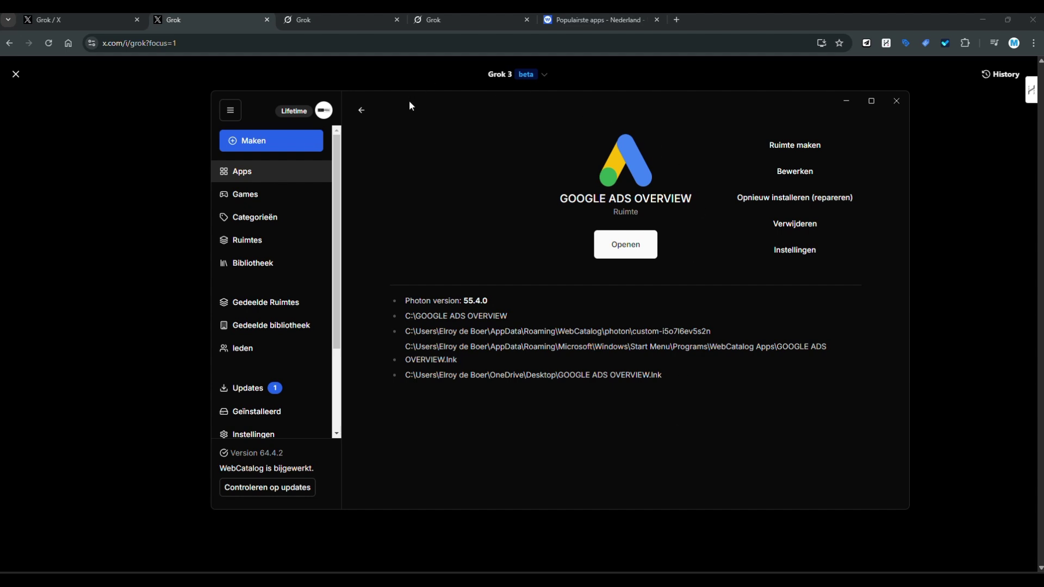
- Check Updates and launch 'grok example' from its installed notification
{"action": "mouse_move", "coordinate": [800, 92]}
{"action": "left_mouse_down"}
{"action": "mouse_move", "coordinate": [687, 261]}
{"action": "mouse_move", "coordinate": [657, 136]}
{"action": "mouse_move", "coordinate": [669, 119]}
{"action": "left_mouse_up"}
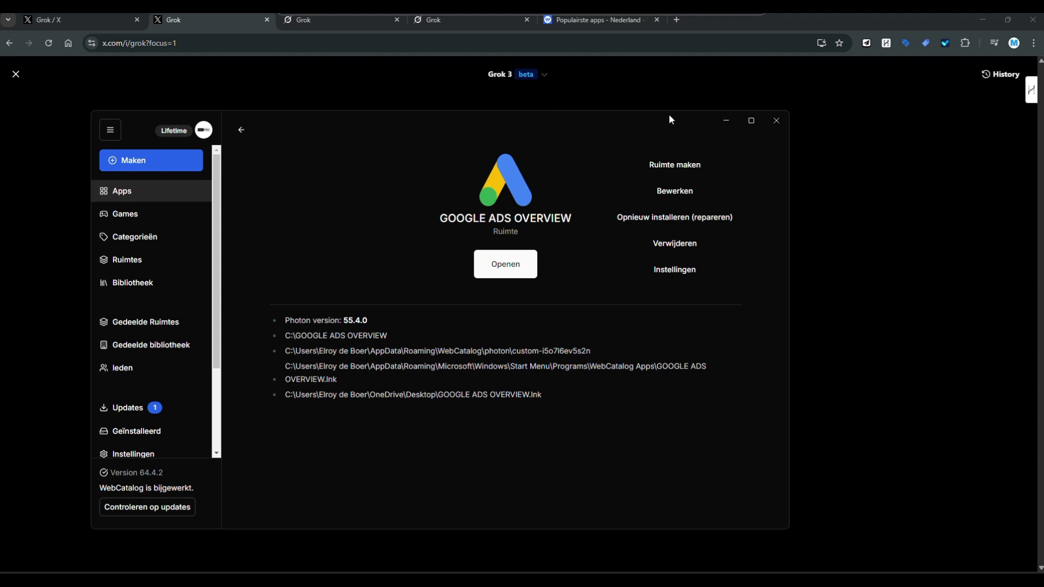
{"action": "left_click", "coordinate": [120, 411]}
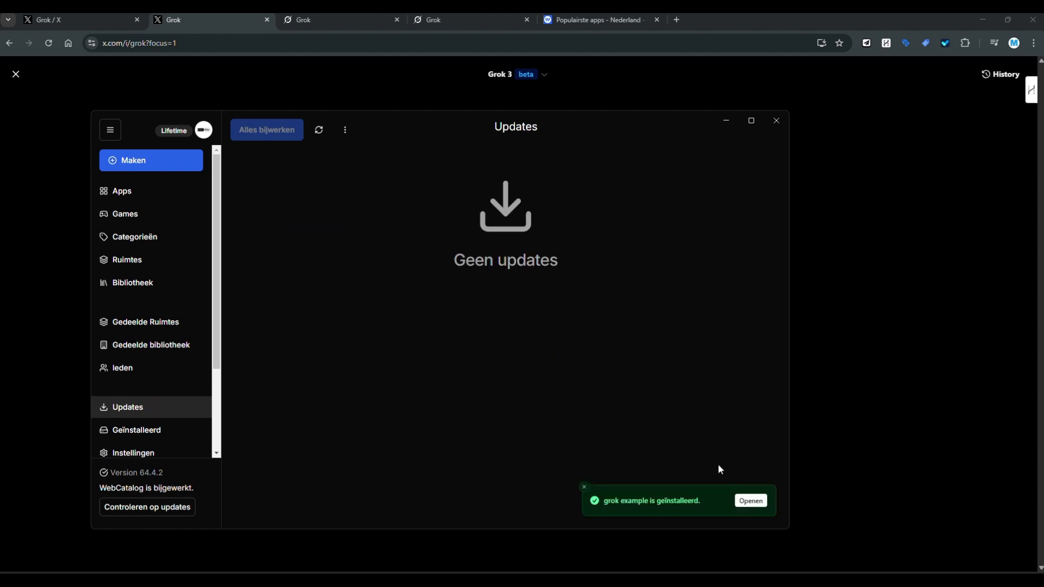
{"action": "left_click", "coordinate": [741, 501]}
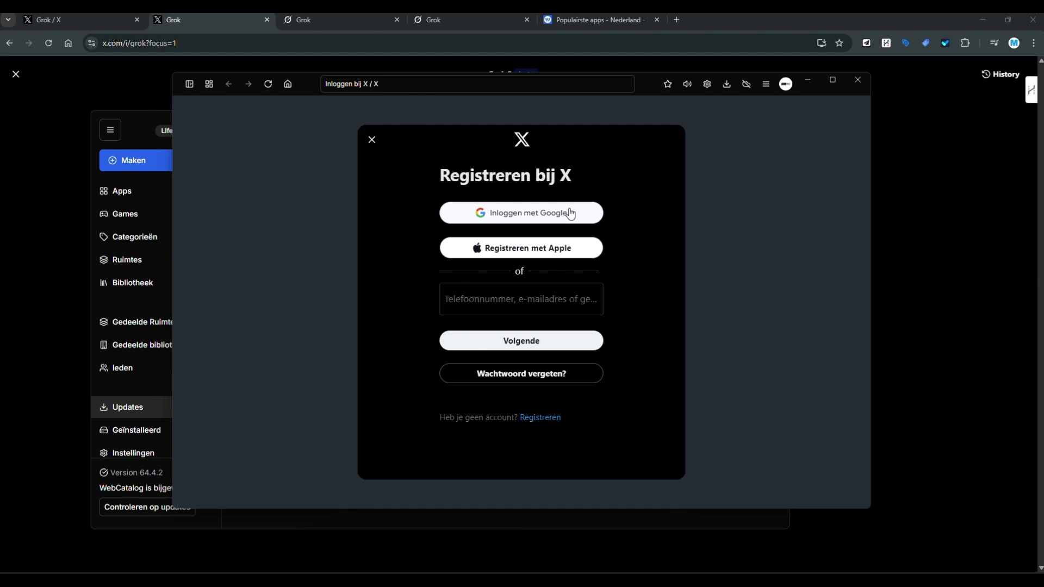
- Log in to X with Google, confirming the passkey on the phone
{"action": "left_click", "coordinate": [571, 213]}
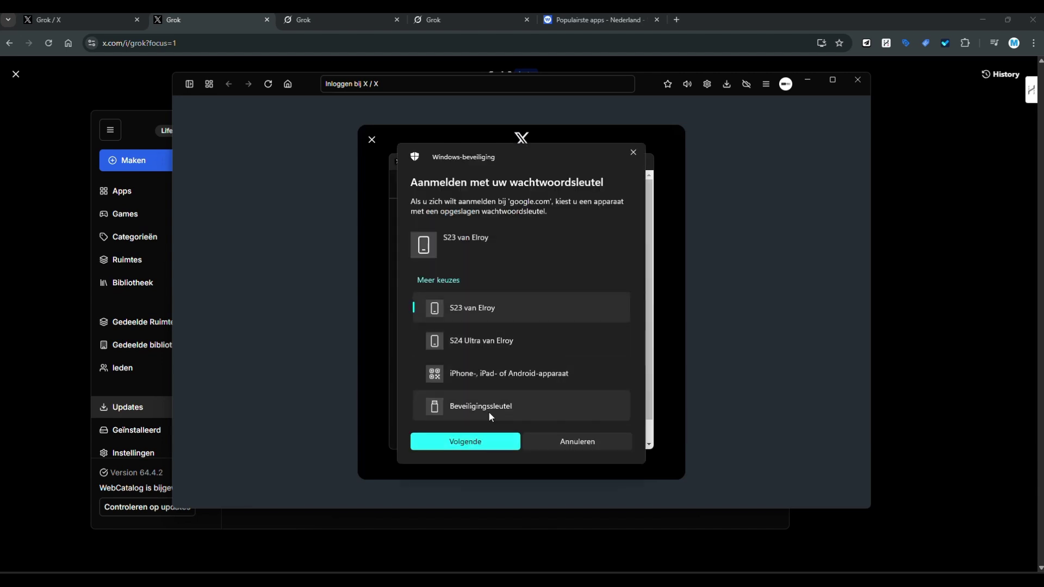
{"action": "left_click", "coordinate": [512, 340]}
{"action": "left_click", "coordinate": [491, 440]}
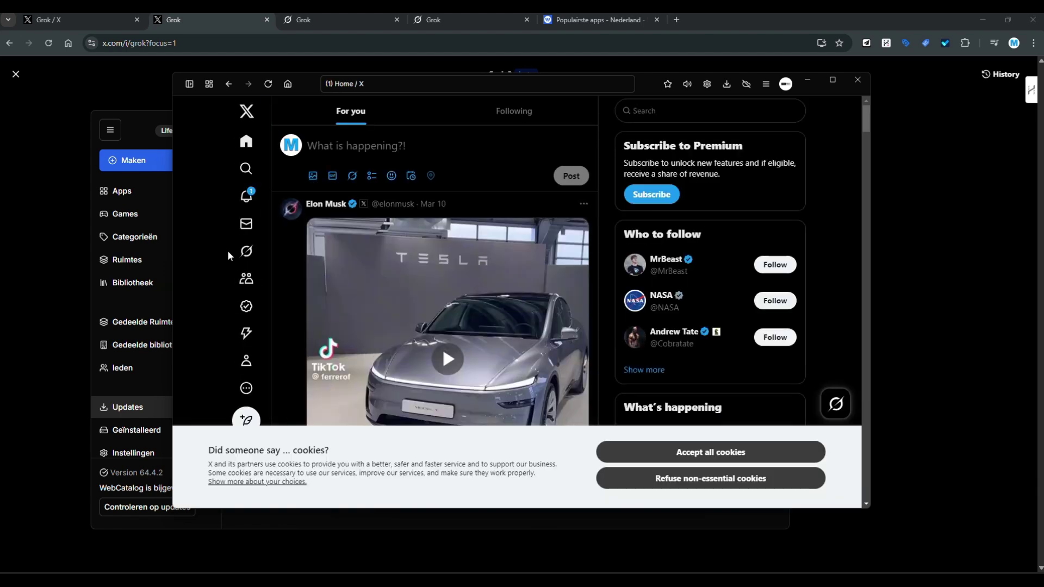
- Open Grok from the X sidebar, accept all cookies, and reopen it full-page
{"action": "left_click", "coordinate": [247, 250]}
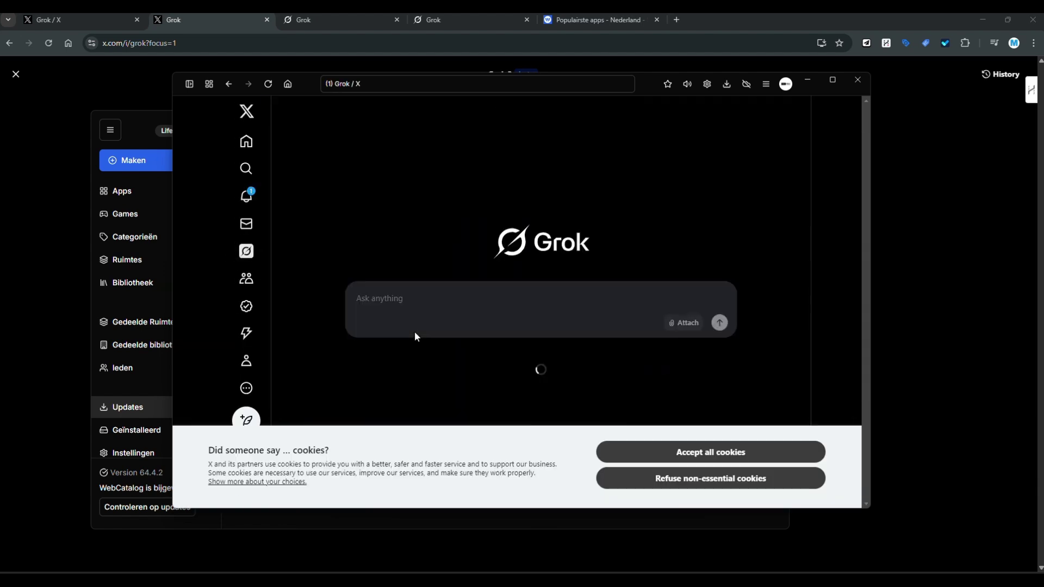
{"action": "left_click", "coordinate": [366, 83]}
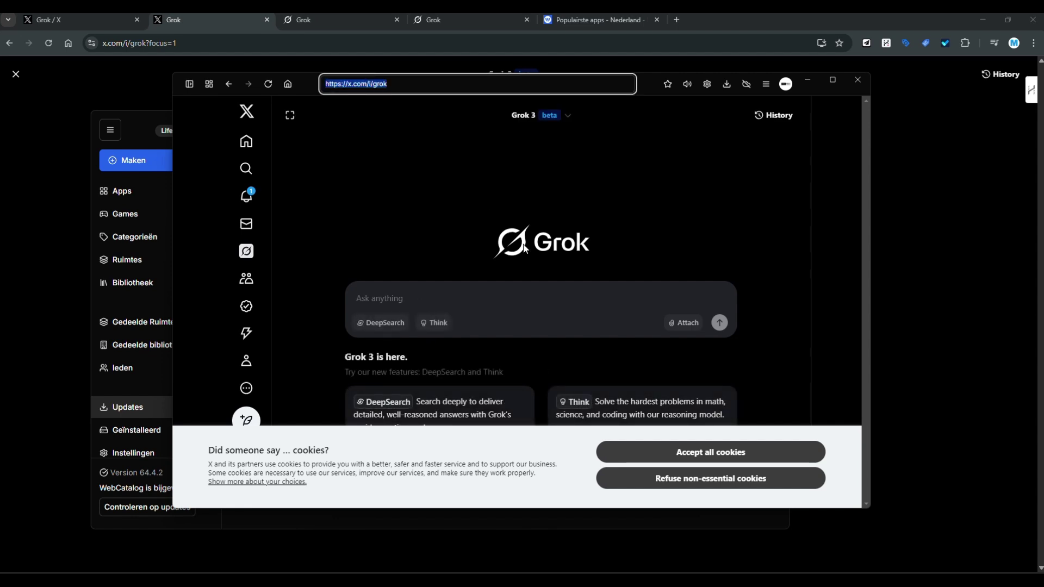
{"action": "left_click", "coordinate": [614, 457]}
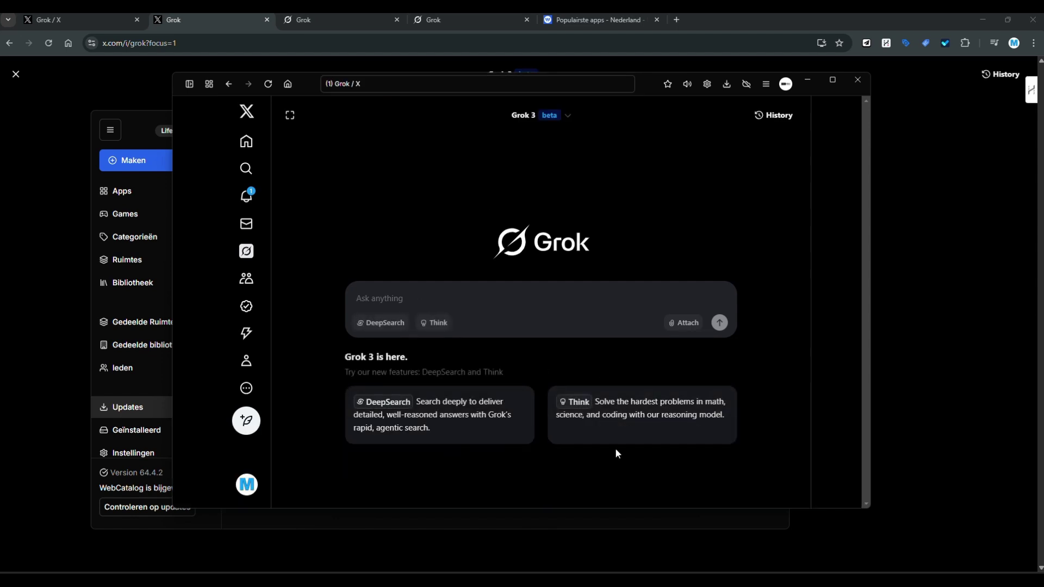
{"action": "left_click", "coordinate": [288, 84]}
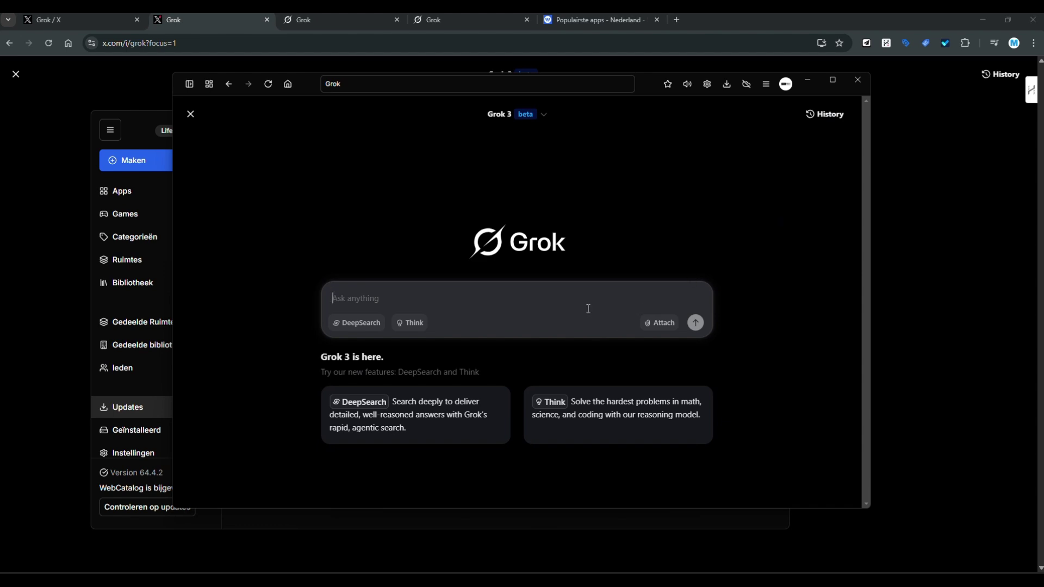
- Send Grok the prompt 'tell me something fun' after correcting its typos
{"action": "type", "text": "tel"}
{"action": "type", "text": "l me somet"}
{"action": "type", "text": "ing f"}
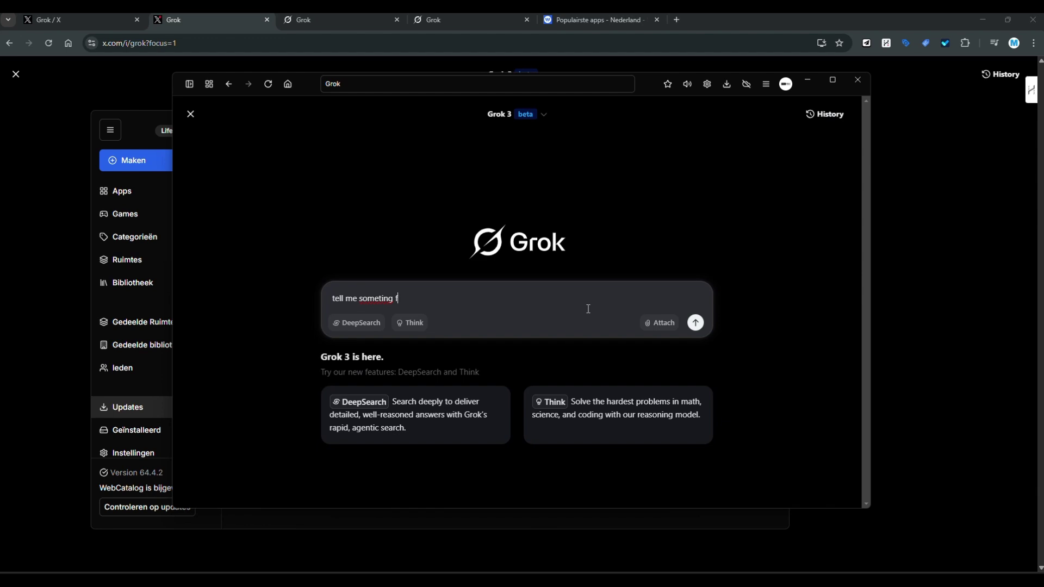
{"action": "type", "text": "unyy"}
{"action": "right_click", "coordinate": [400, 300]}
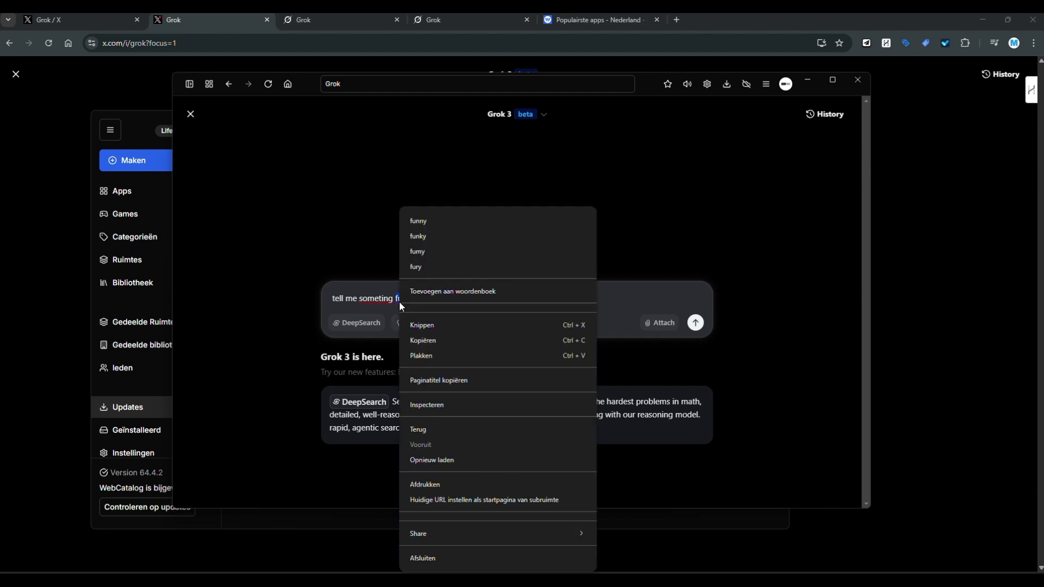
{"action": "left_click", "coordinate": [389, 298]}
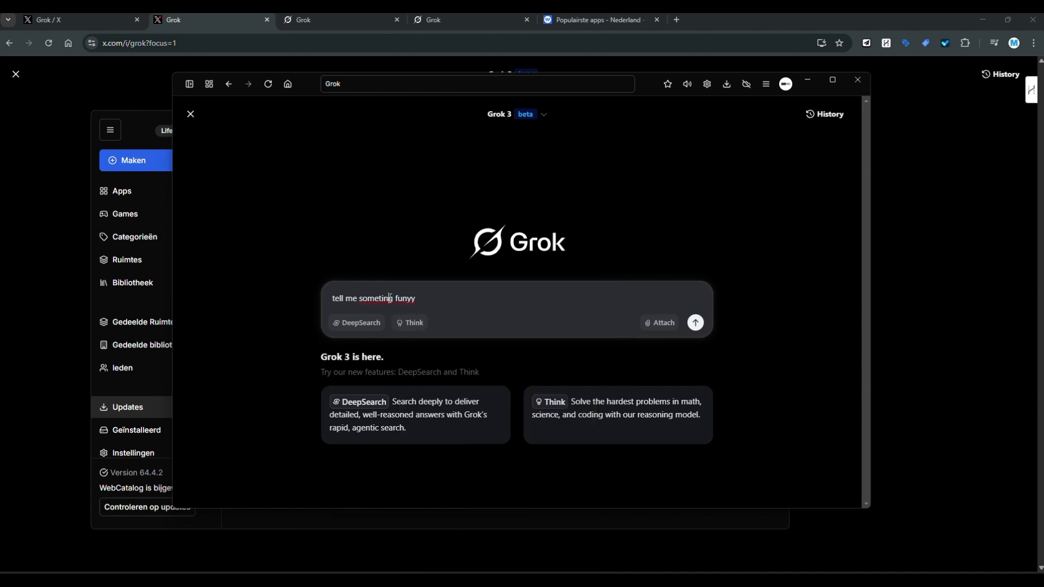
{"action": "right_click", "coordinate": [384, 299]}
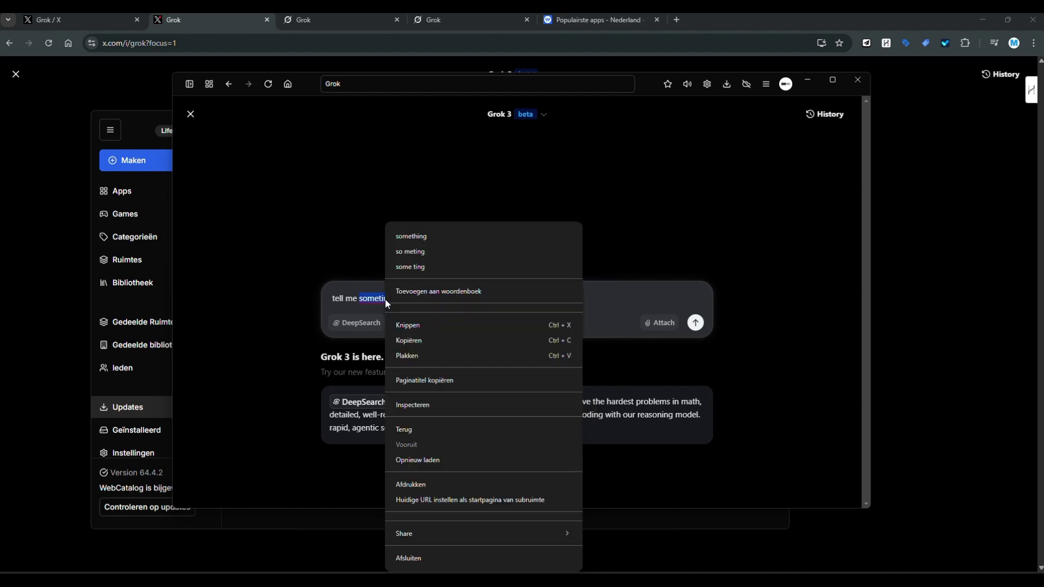
{"action": "left_click", "coordinate": [426, 234]}
{"action": "left_click_drag", "start_coordinate": [399, 298], "coordinate": [427, 298]}
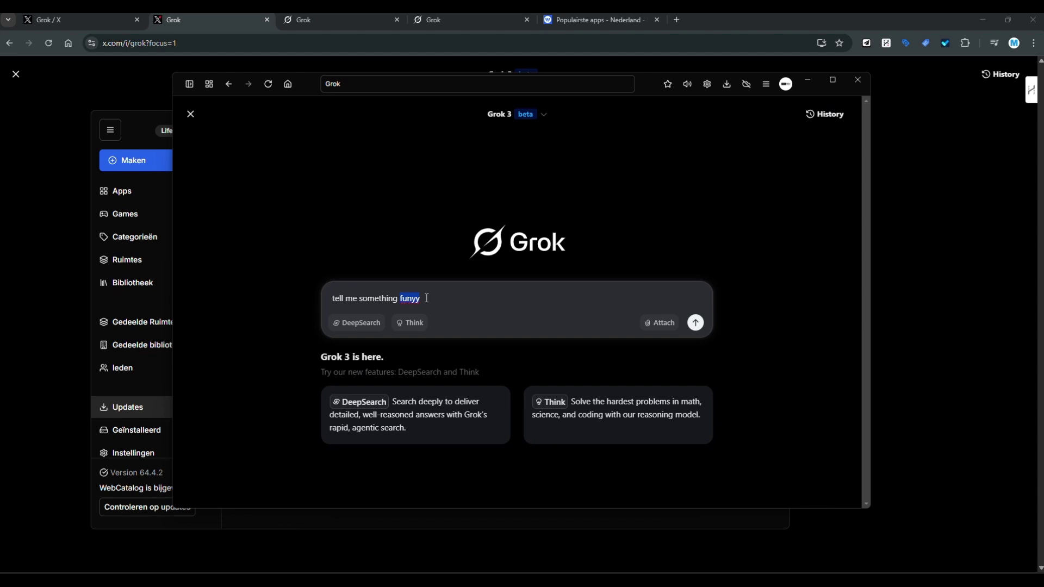
{"action": "type", "text": "fun"}
{"action": "key", "text": "Return"}
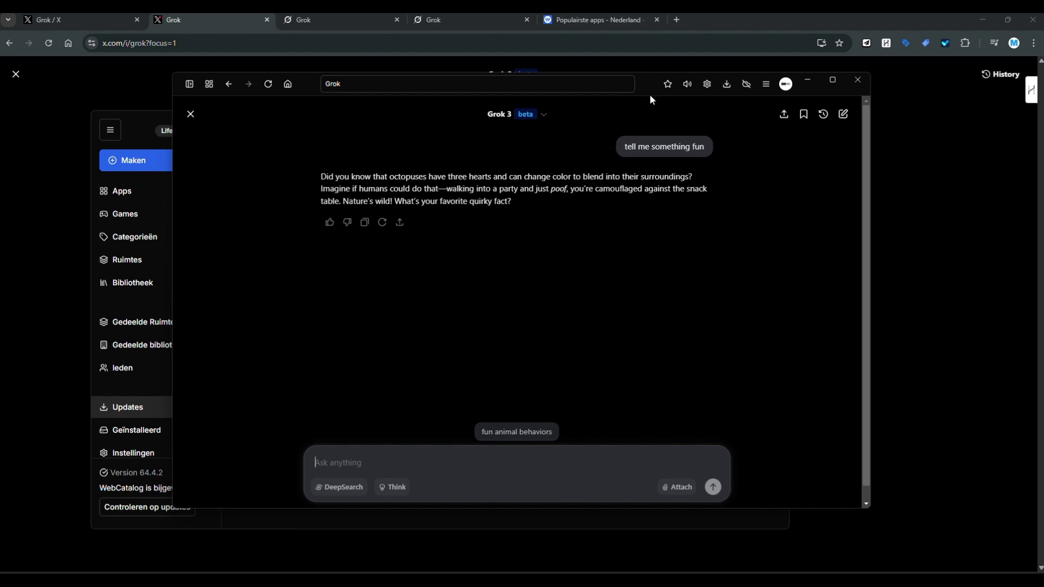
- Close the grok example app window and open the Windows Start menu
{"action": "left_click_drag", "start_coordinate": [650, 94], "coordinate": [617, 125]}
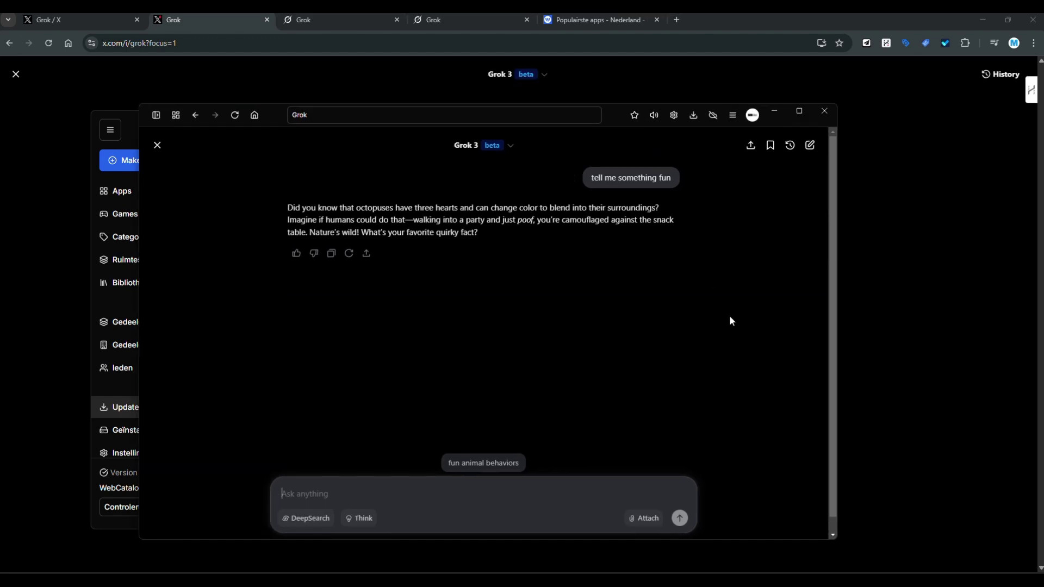
{"action": "left_click", "coordinate": [824, 111]}
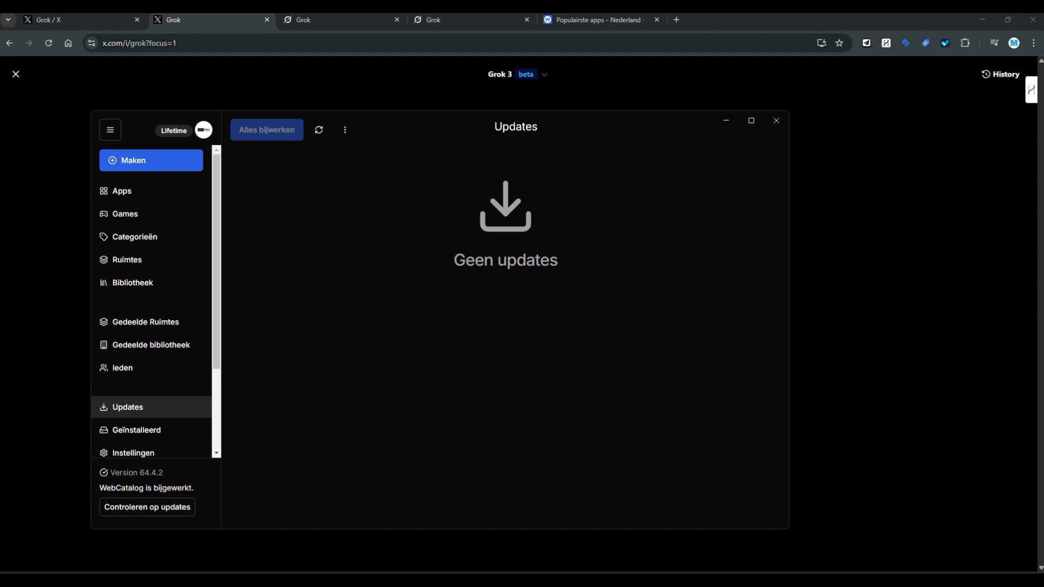
{"action": "key", "text": "super"}
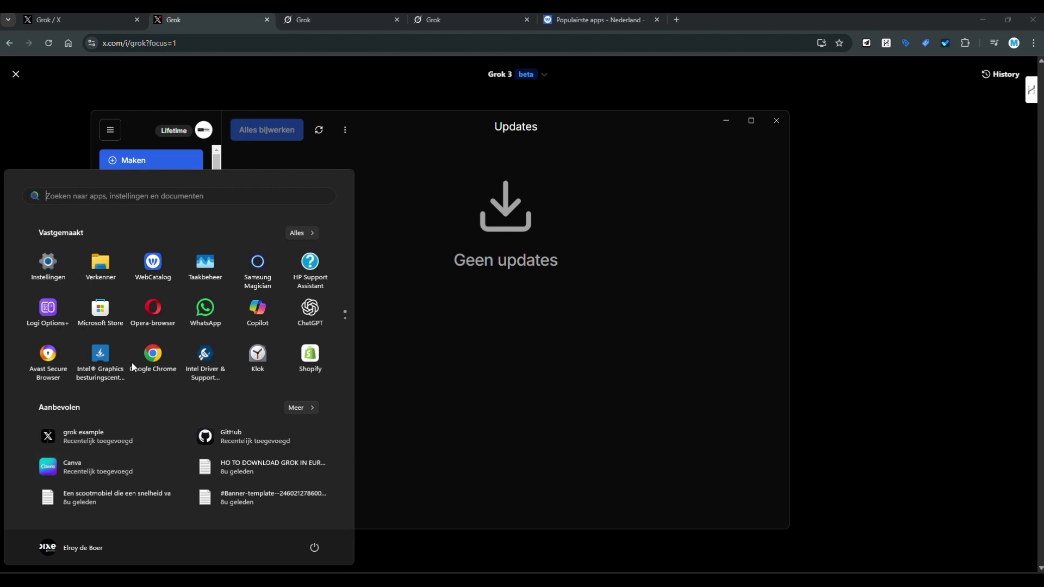
- Relaunch the grok example app from a Start search for 'grok' and view the grok.com tab
{"action": "left_click", "coordinate": [167, 193]}
{"action": "type", "text": "grok"}
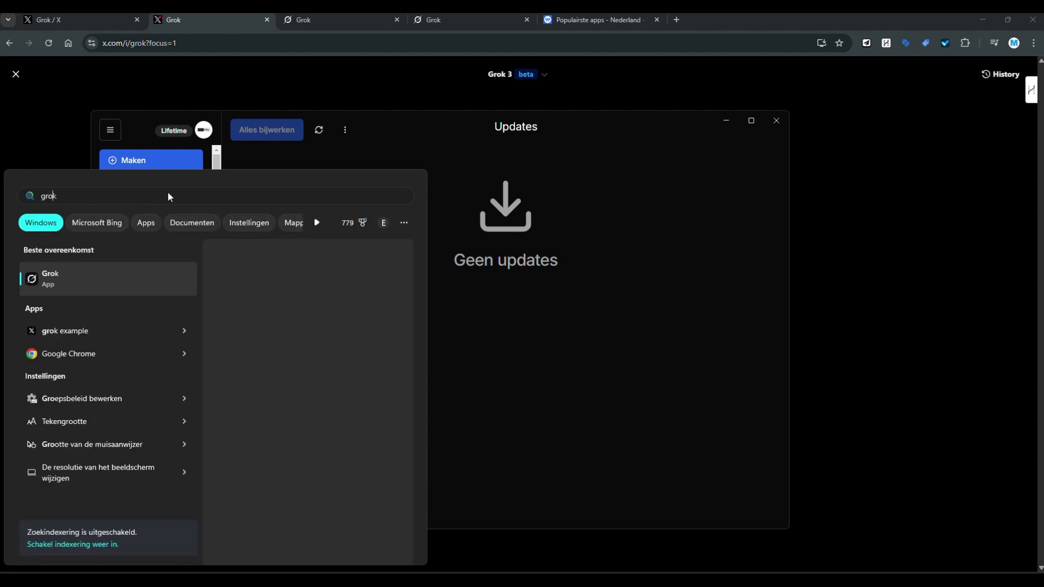
{"action": "left_click", "coordinate": [105, 330]}
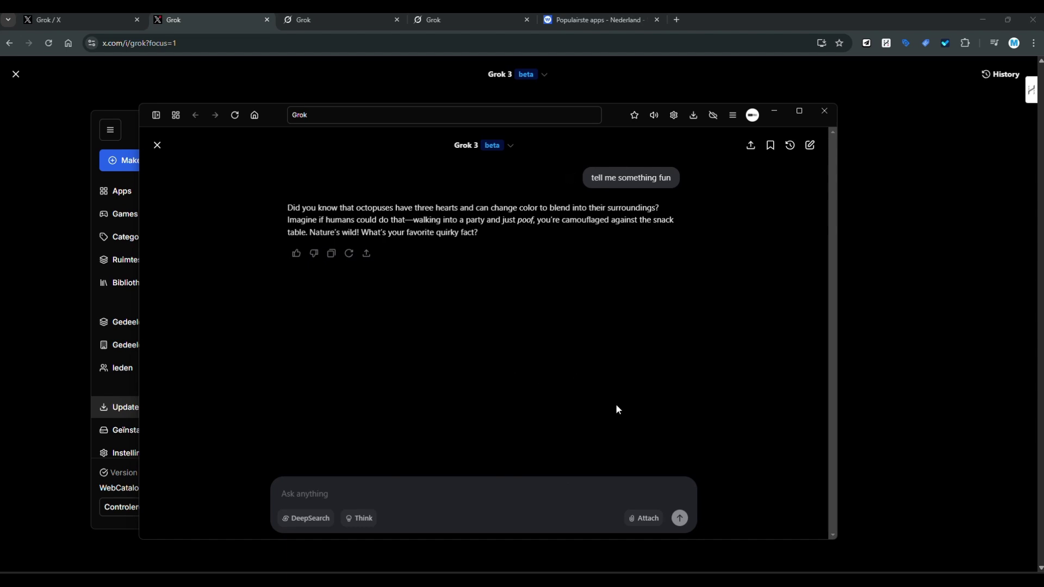
{"action": "left_click", "coordinate": [342, 25]}
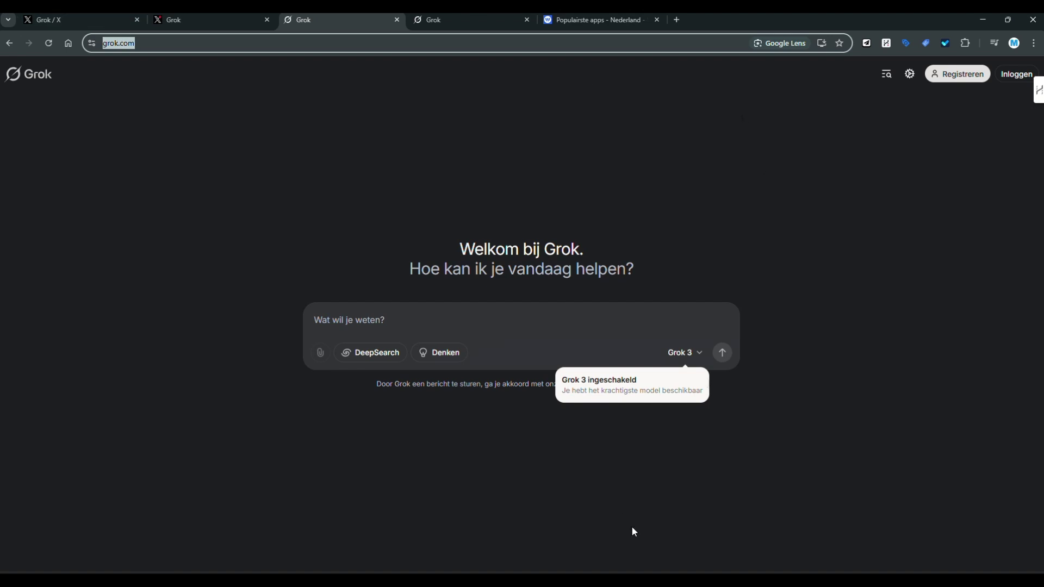
{"action": "key", "text": "alt+Tab"}
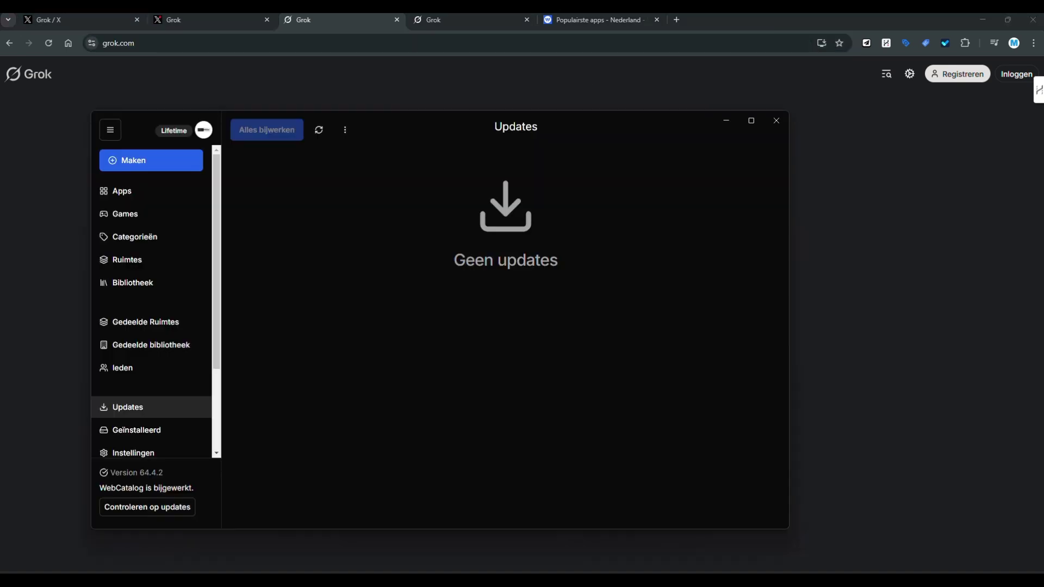
{"action": "key", "text": "alt+Tab"}
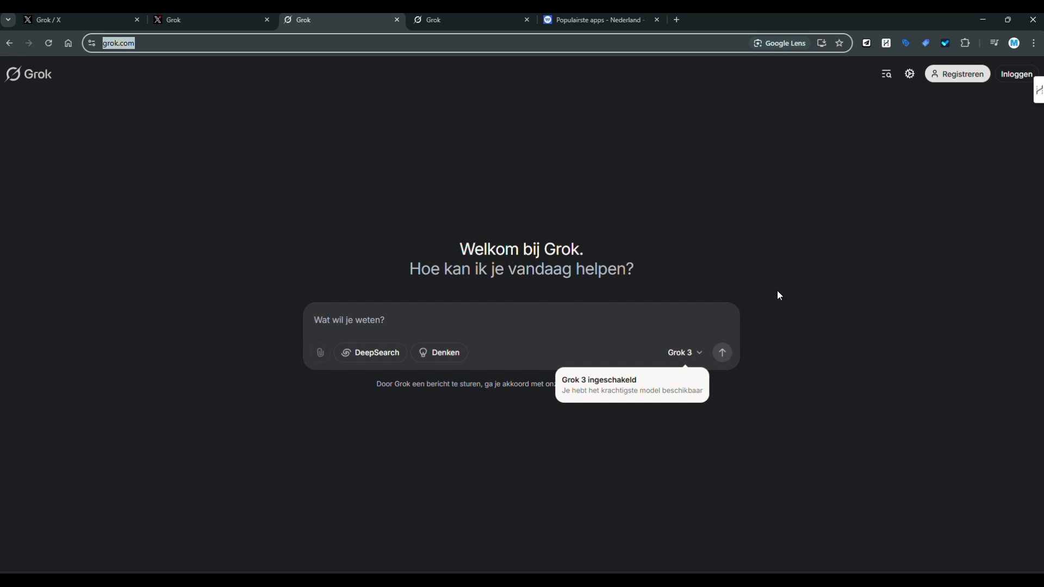
{"action": "left_click", "coordinate": [612, 316]}
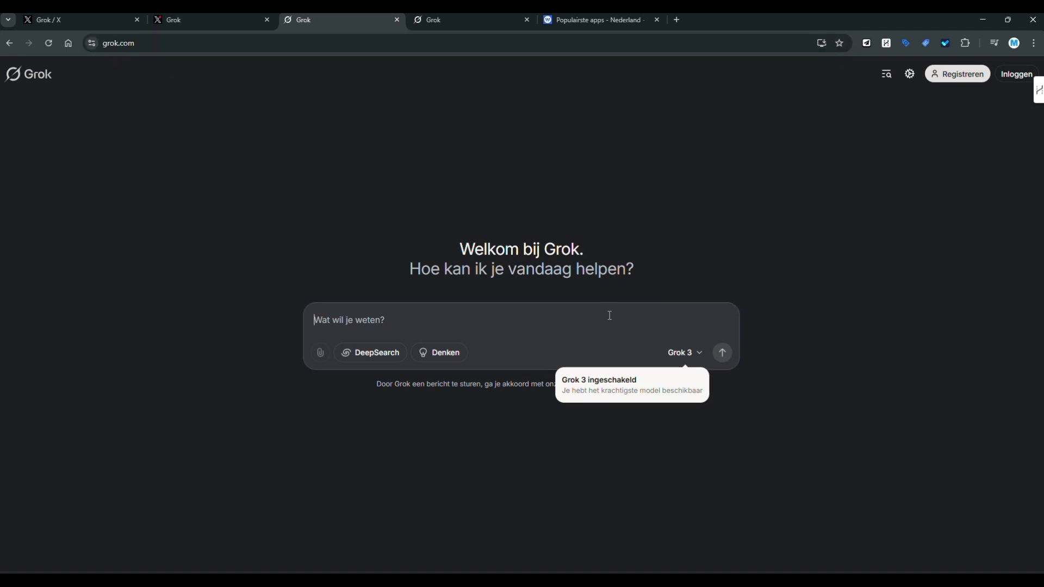